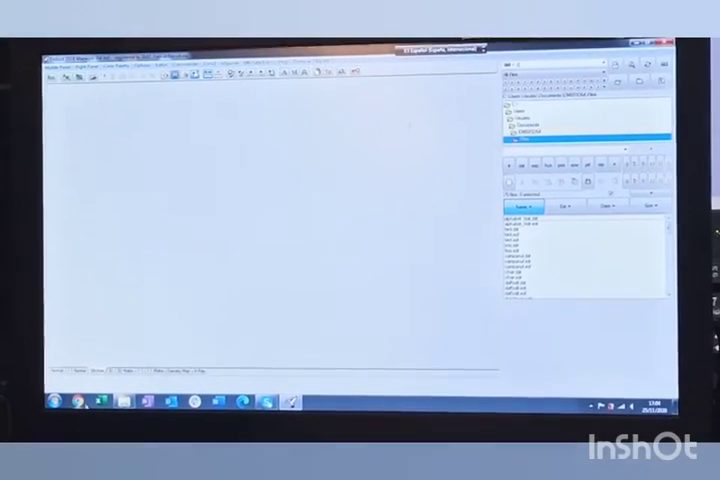
- Open the KINGSTON (E:) drive from Equipo and select both spiral speaker files
key("super")
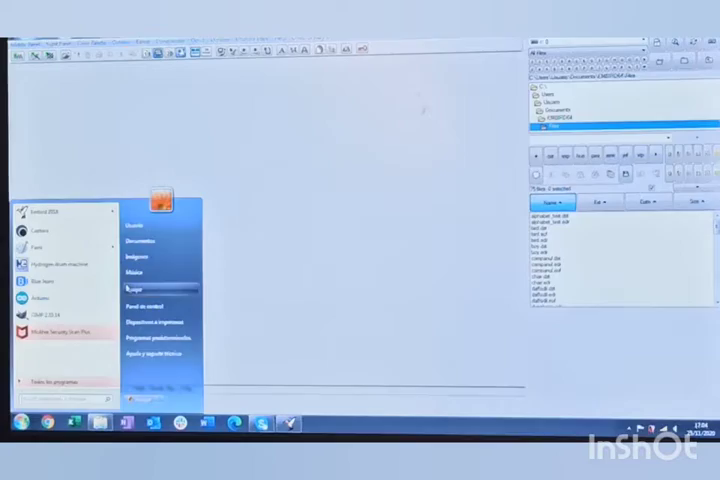
left_click(150, 282)
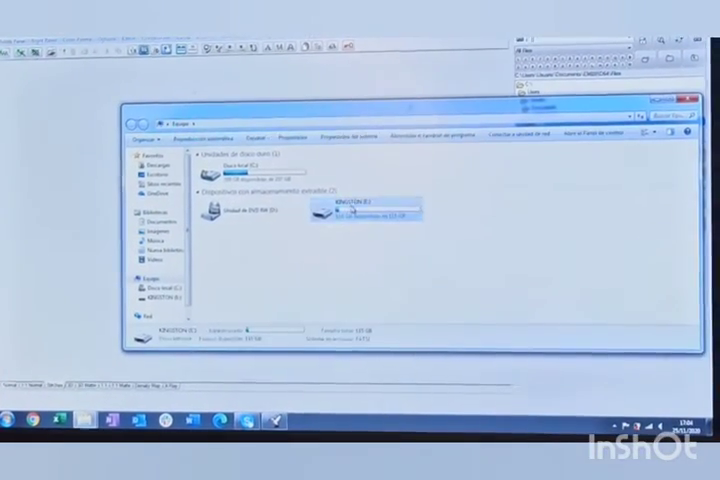
double_click(345, 213)
mouse_move(281, 220)
left_mouse_down()
mouse_move(225, 185)
mouse_move(173, 191)
left_mouse_up()
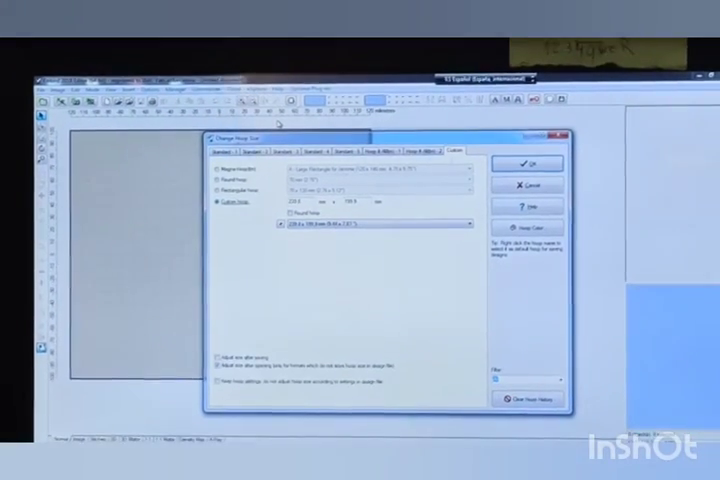
- Browse the Standard hoop lists and apply the Janome 240 × 200 mm hoop
left_click(221, 144)
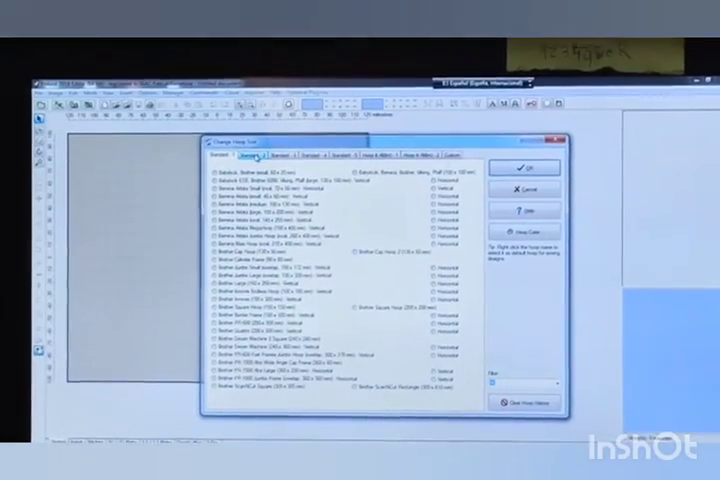
left_click(250, 142)
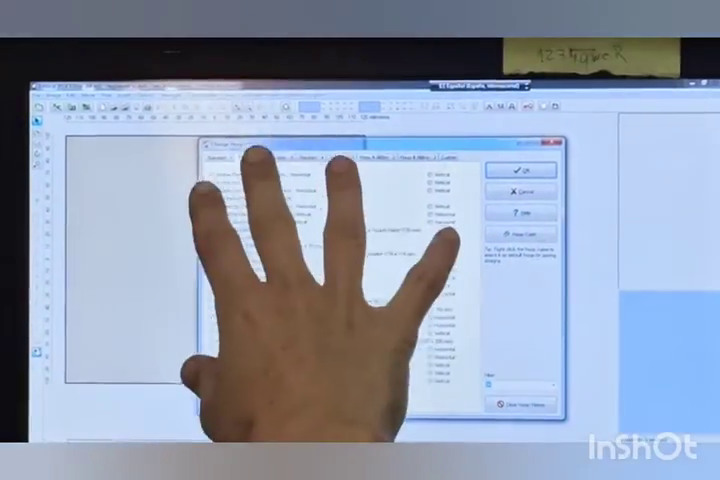
left_click(255, 158)
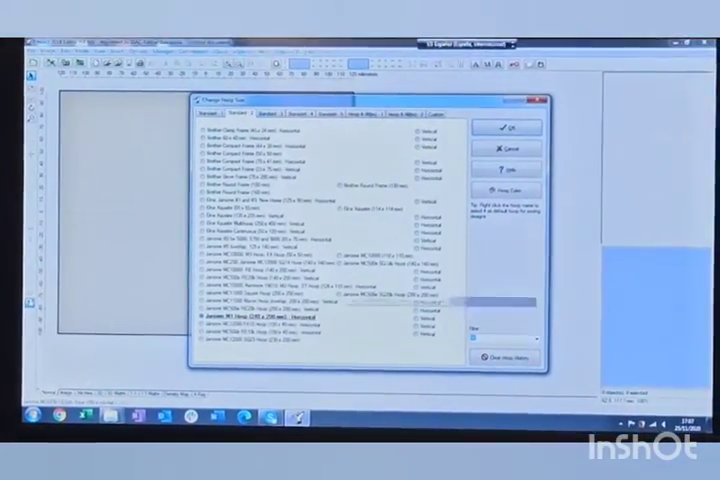
left_click(480, 127)
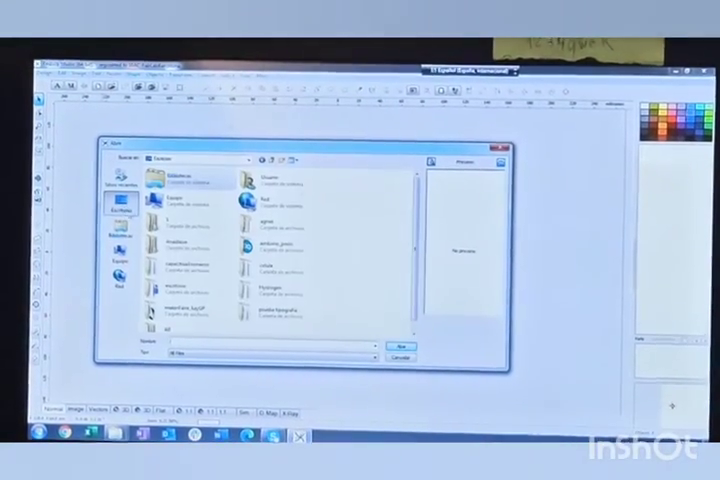
left_click_drag(407, 254, 410, 262)
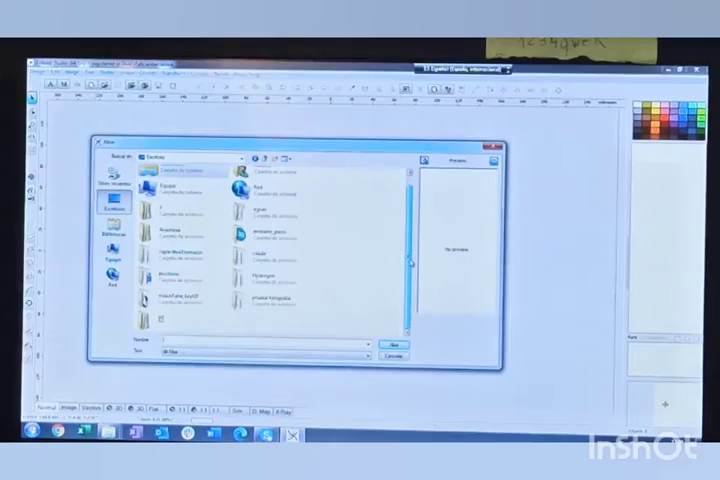
- Choose the drawing's file type in the Open dialog's Tipo dropdown
left_click(245, 353)
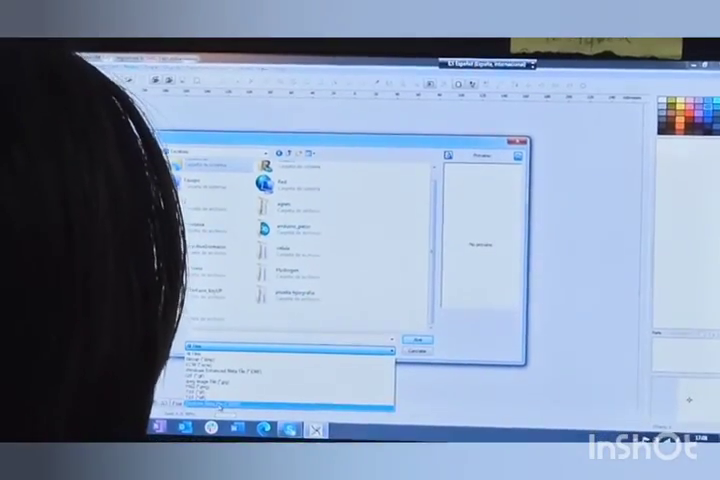
left_click(377, 282)
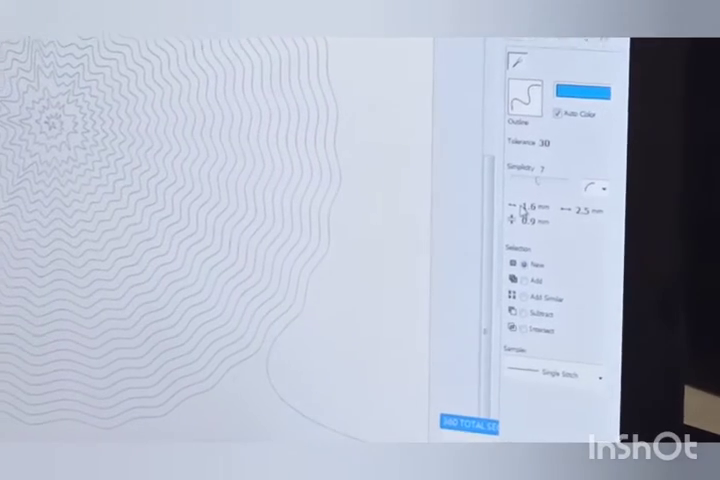
scroll(522, 207, "up", 1)
scroll(522, 207, "up", 2)
scroll(522, 207, "up", 1)
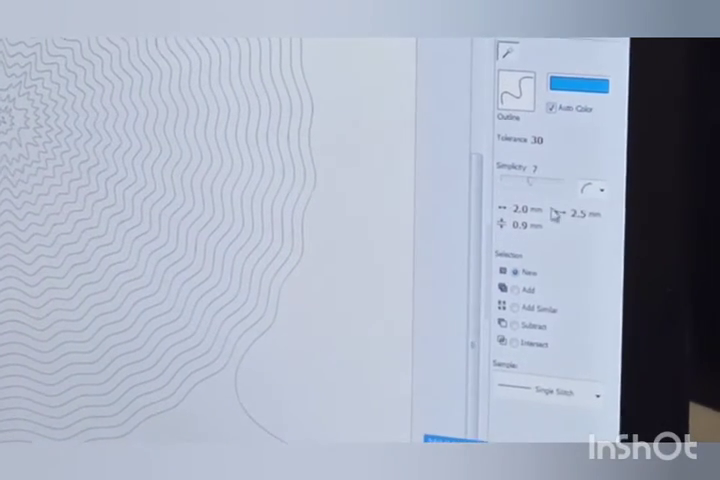
scroll(555, 215, "up", 1)
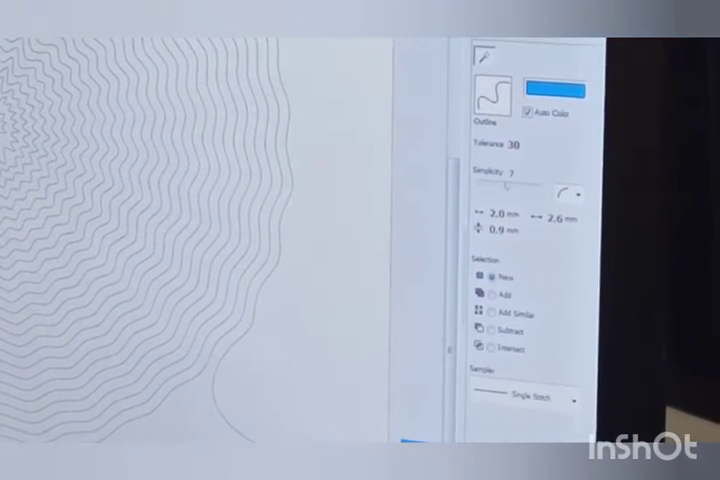
scroll(555, 218, "down", 6)
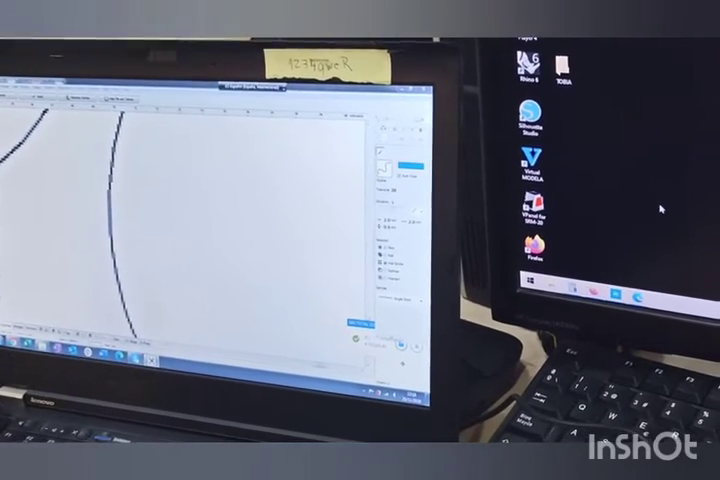
scroll(230, 230, "up", 3)
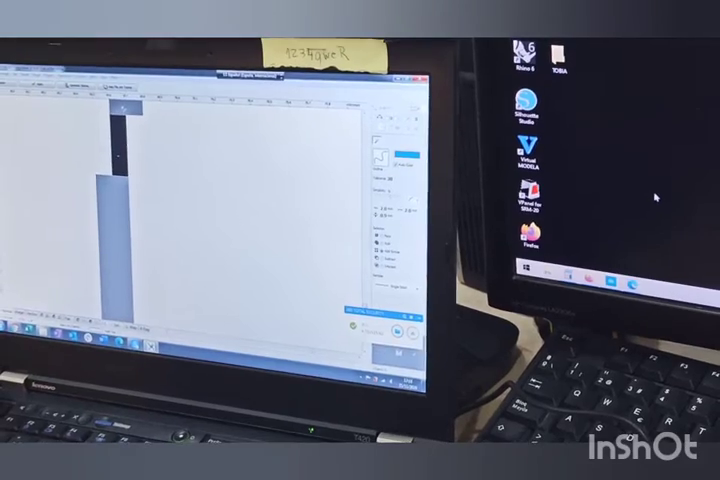
scroll(230, 210, "down", 3)
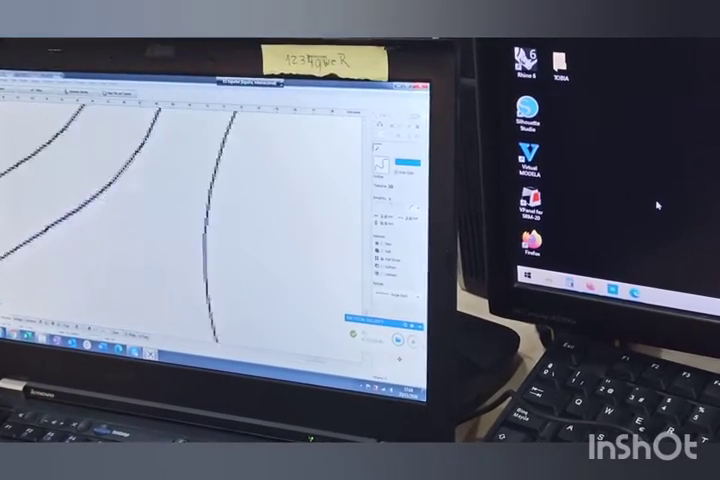
scroll(180, 220, "down", 2)
scroll(180, 220, "down", 2)
scroll(180, 220, "down", 1)
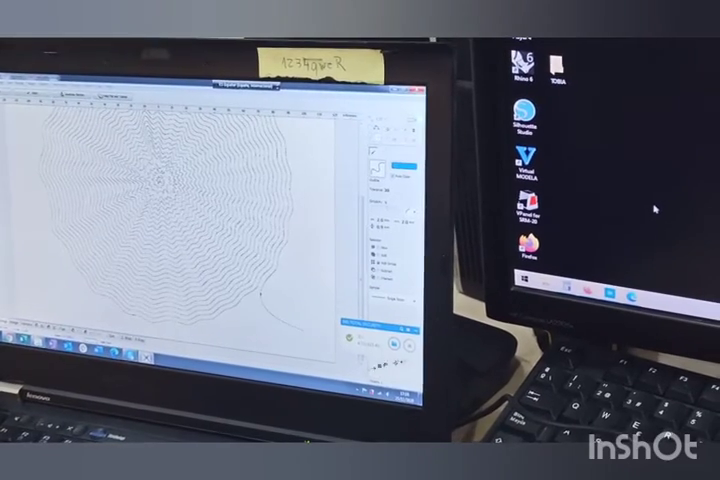
scroll(300, 320, "up", 3)
scroll(200, 250, "down", 2)
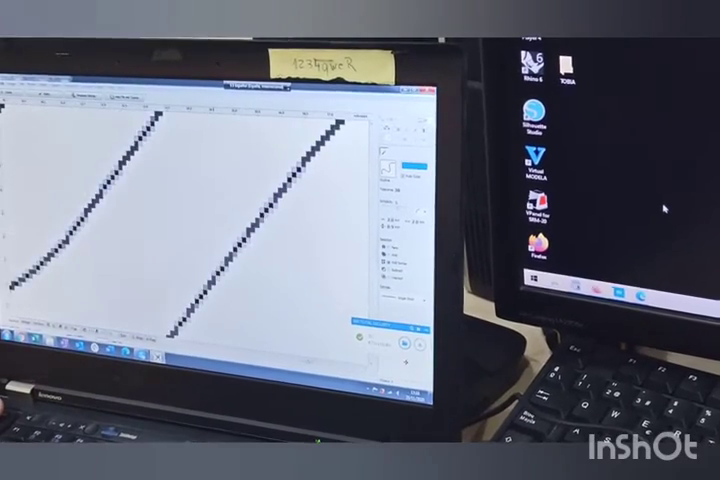
scroll(250, 230, "up", 3)
scroll(250, 230, "down", 3)
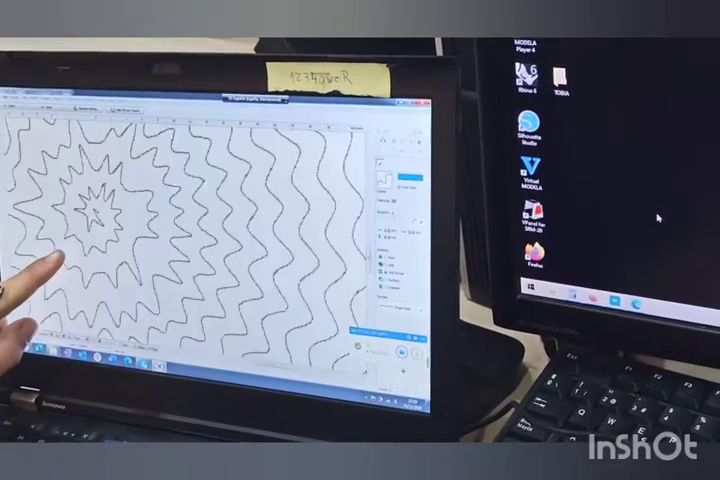
scroll(250, 230, "up", 3)
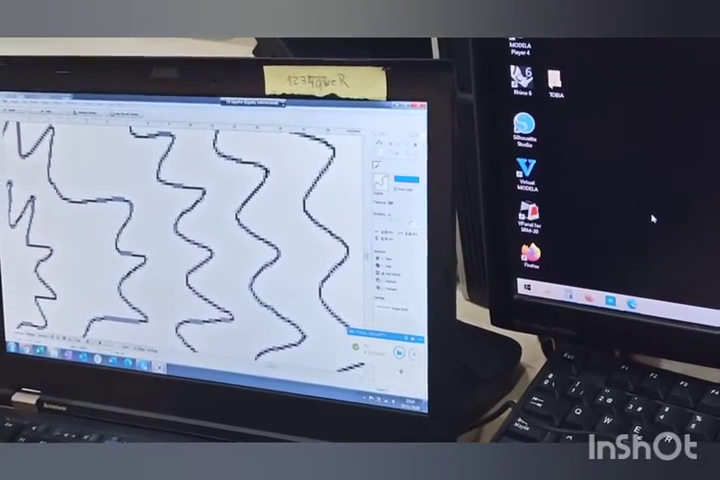
scroll(180, 225, "down", 3)
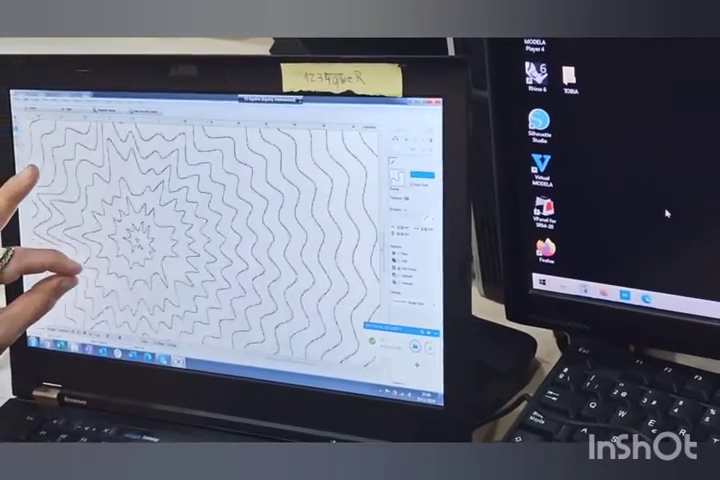
scroll(200, 230, "down", 3)
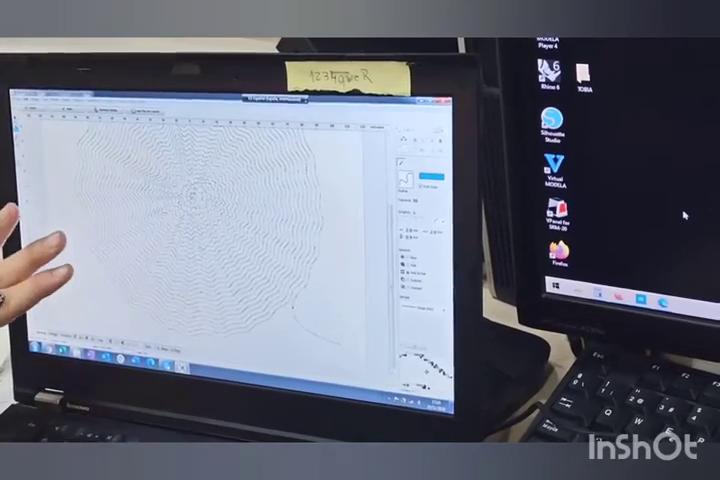
scroll(210, 230, "up", 3)
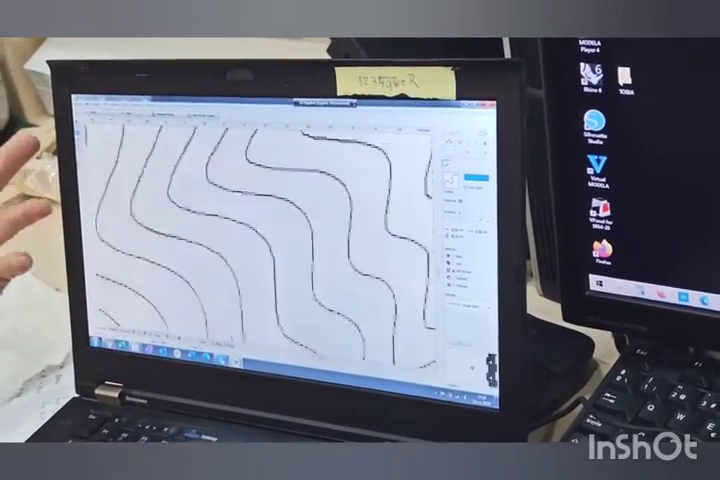
scroll(260, 230, "down", 5)
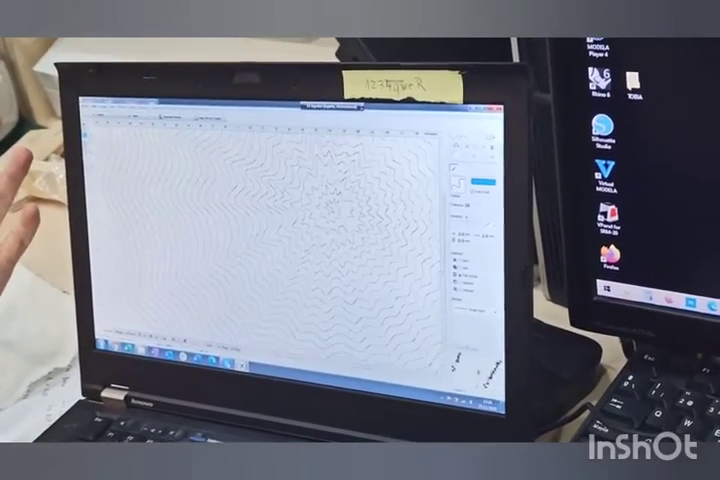
scroll(260, 230, "down", 3)
- Bring up the wavy pattern's context menu on the canvas
right_click(254, 229)
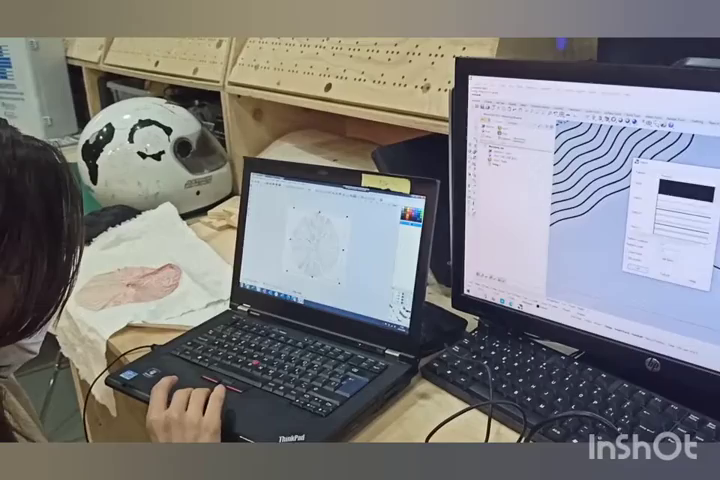
scroll(265, 245, "down", 3)
scroll(265, 245, "up", 5)
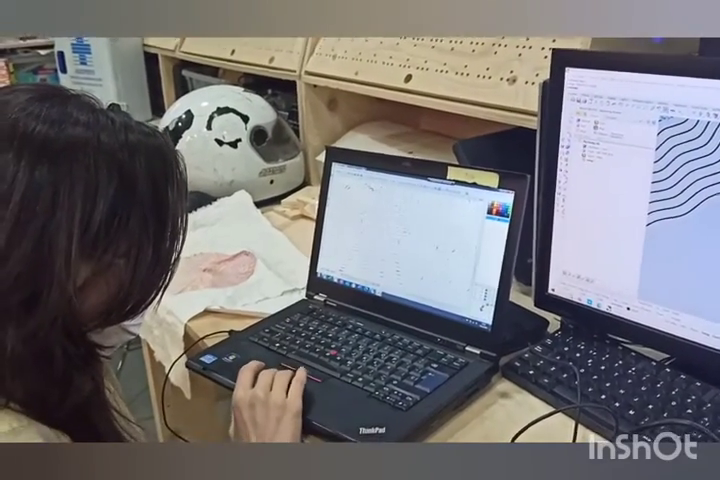
scroll(395, 250, "down", 3)
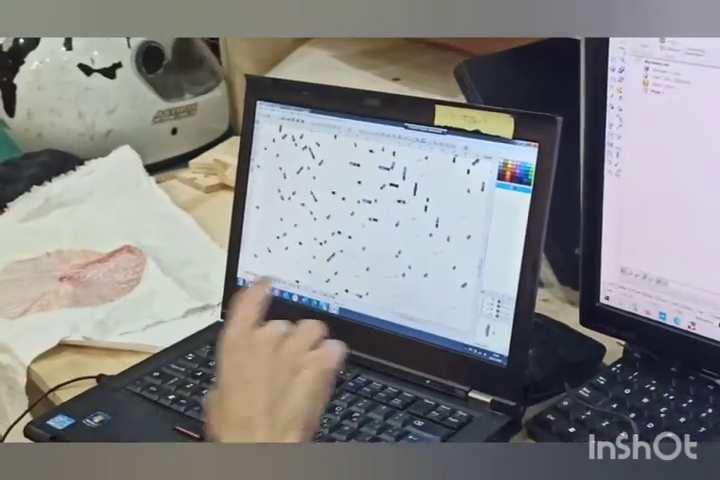
scroll(420, 220, "down", 3)
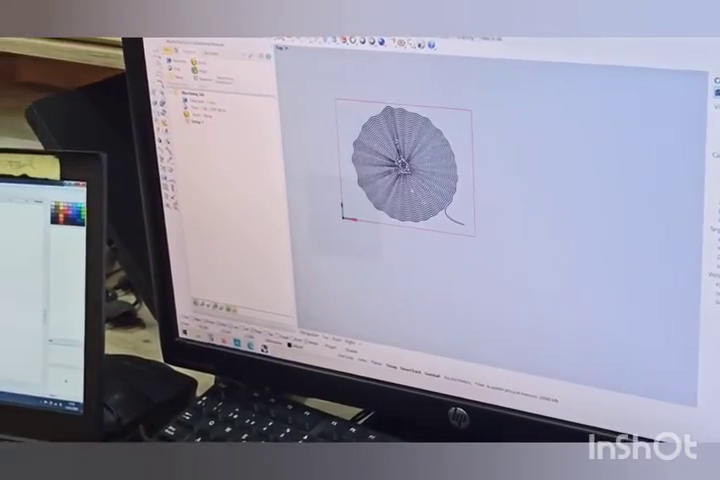
scroll(403, 163, "up", 5)
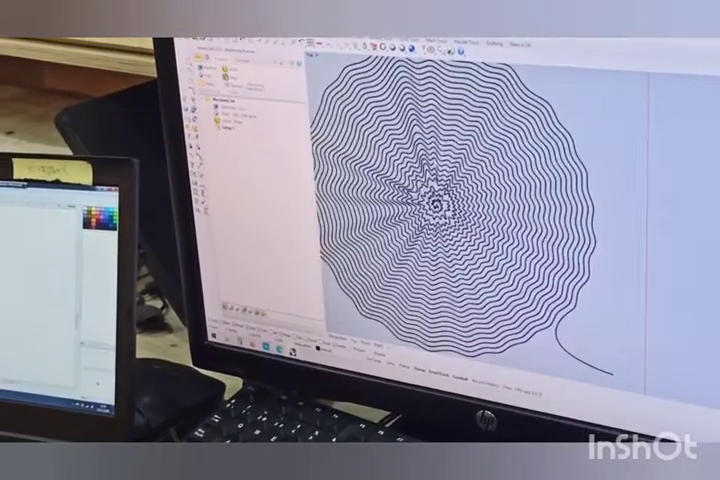
scroll(440, 210, "up", 3)
scroll(440, 210, "down", 4)
scroll(440, 210, "down", 2)
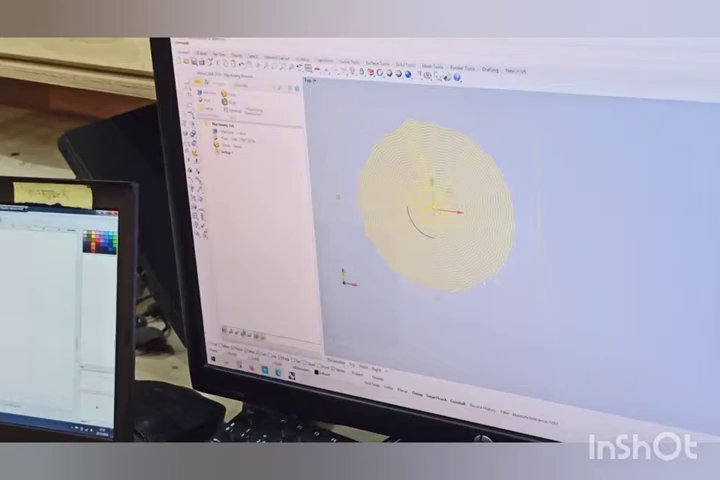
- Export the pattern as an Enhanced Metafile with millimetre width, replacing the existing file
key("alt+f")
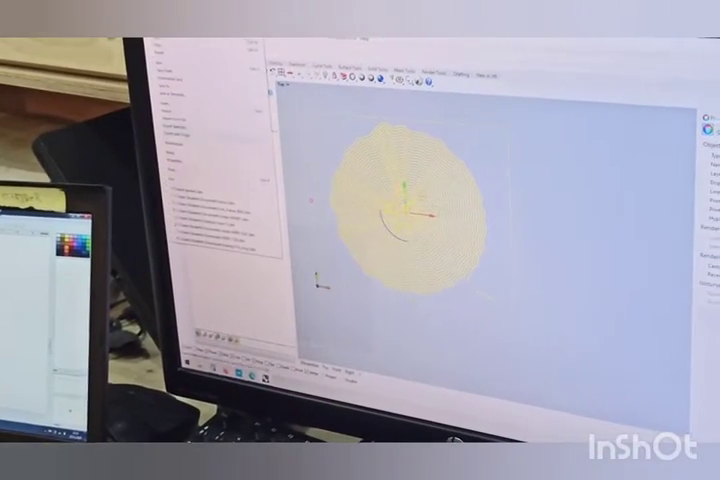
key("Return")
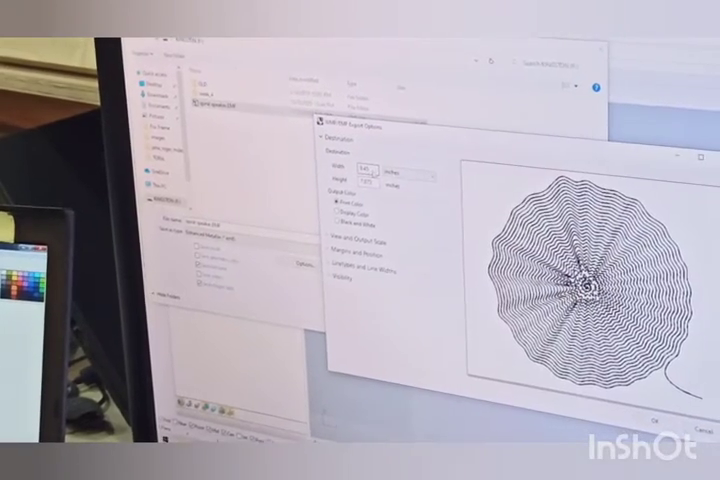
left_click(403, 181)
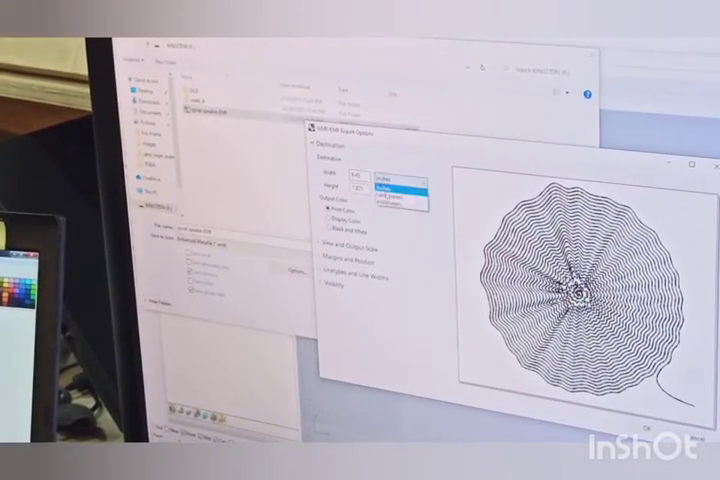
left_click(400, 196)
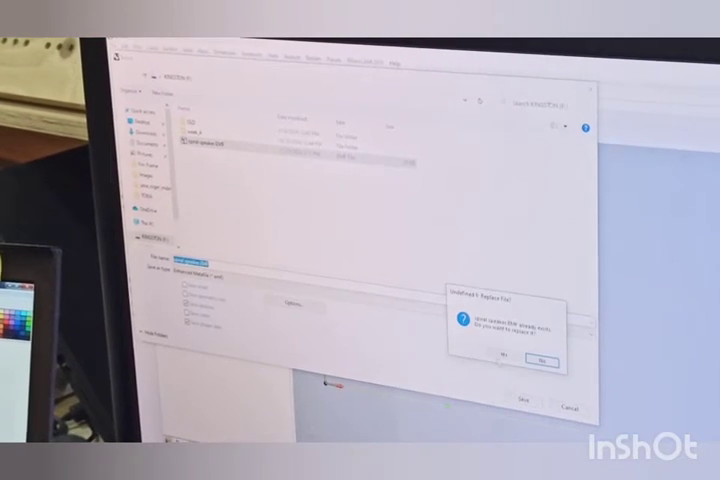
left_click(503, 357)
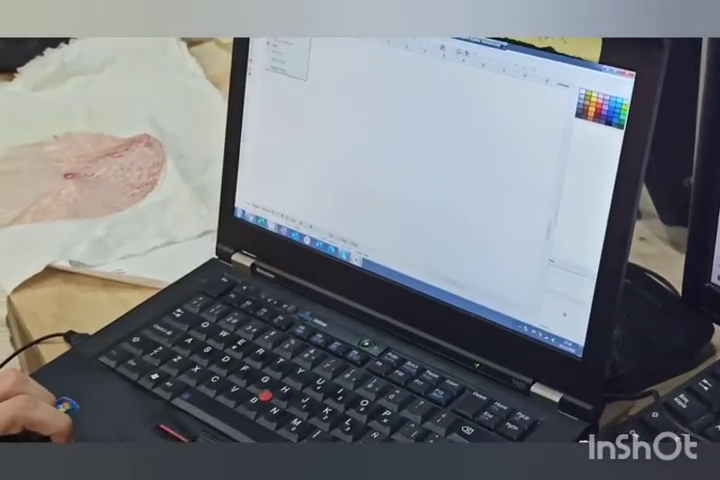
- Import the exported EMF file into Embird Studio and dismiss the message box
key("ctrl+o")
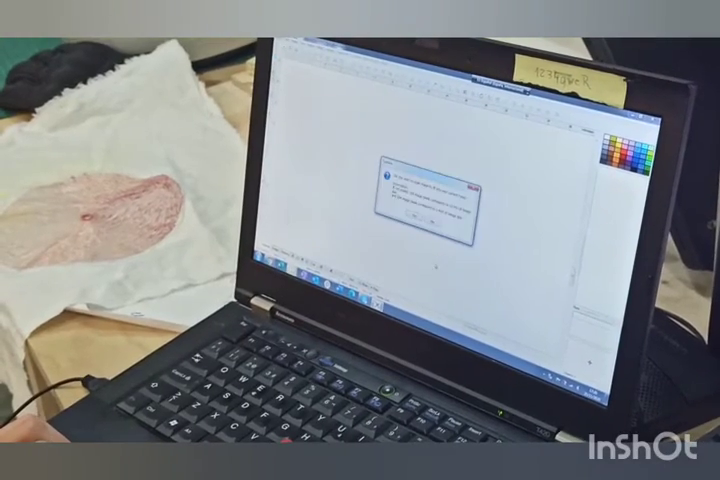
left_click(414, 218)
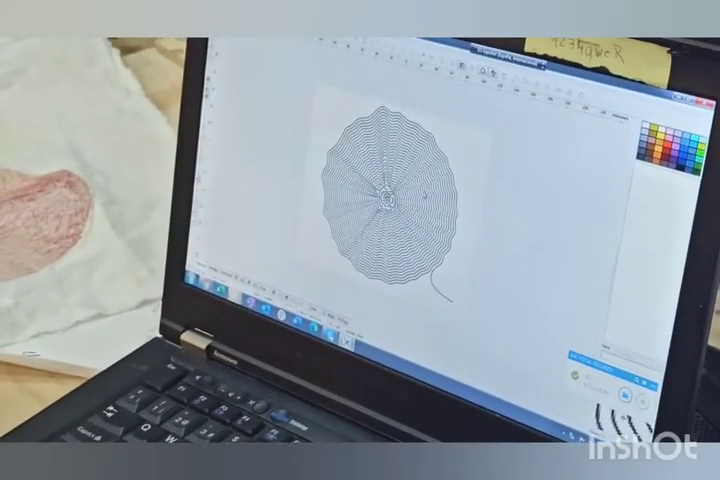
scroll(405, 240, "up", 5)
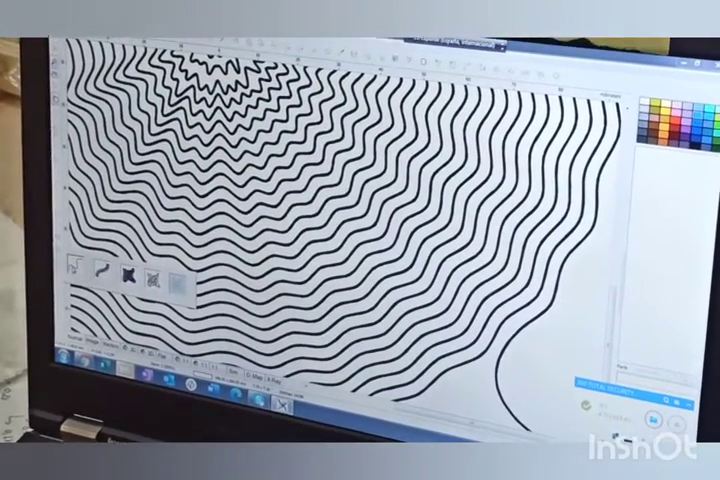
left_click(101, 268)
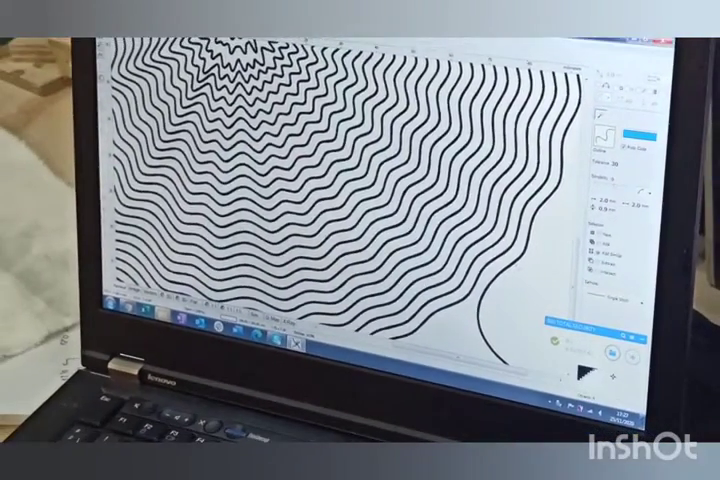
scroll(350, 180, "up", 3)
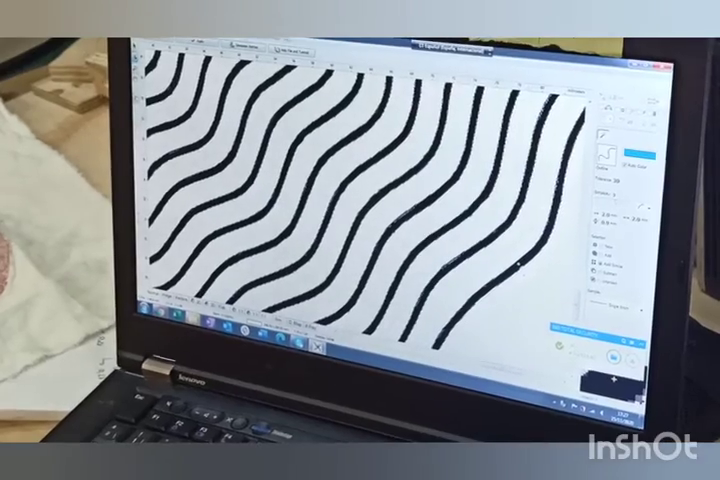
key("ctrl+z")
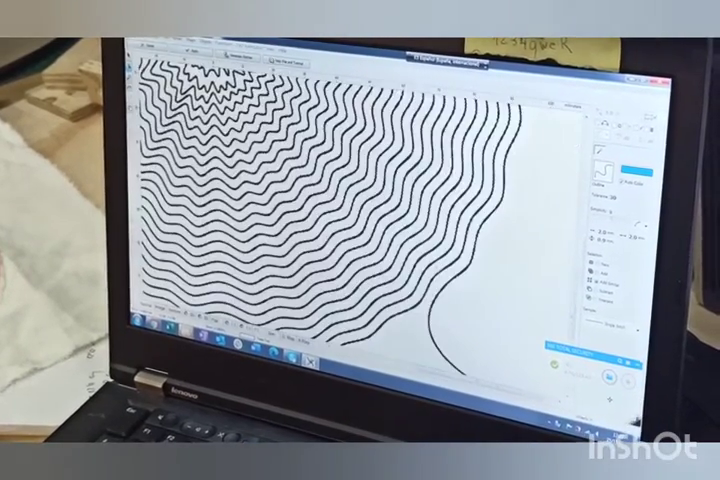
scroll(440, 272, "down", 5)
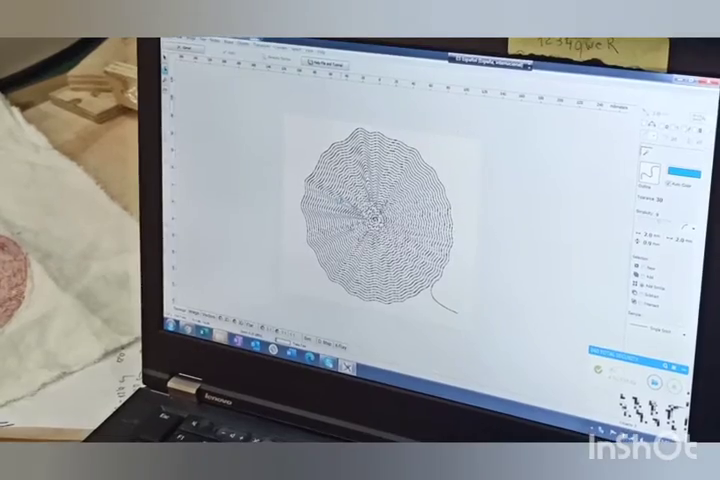
left_click(378, 225)
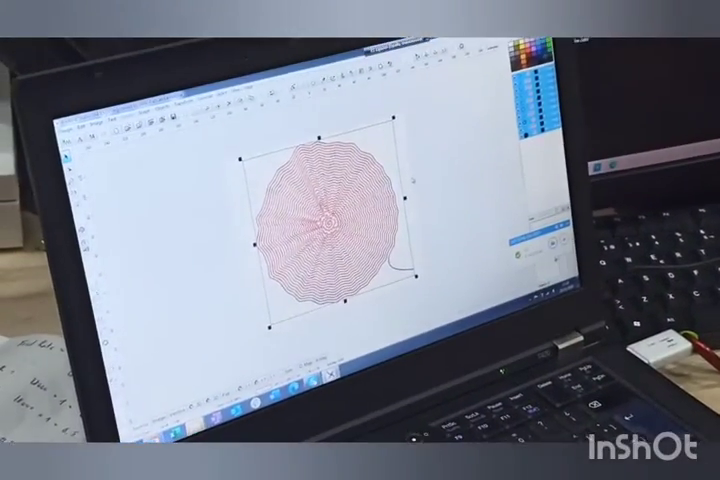
left_click(412, 181)
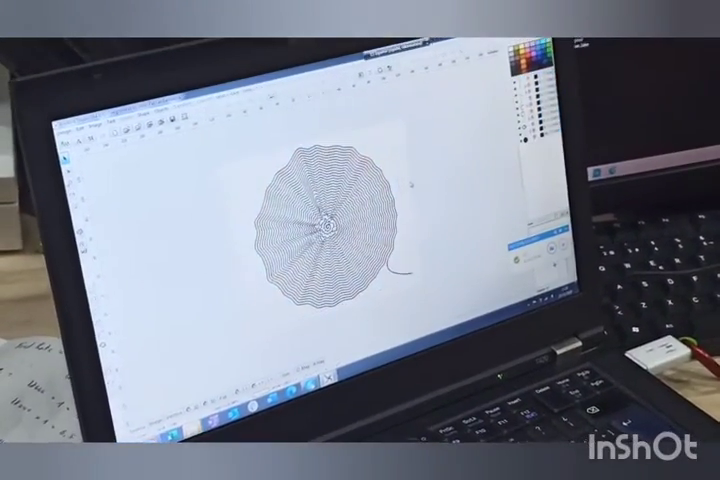
left_click(396, 215)
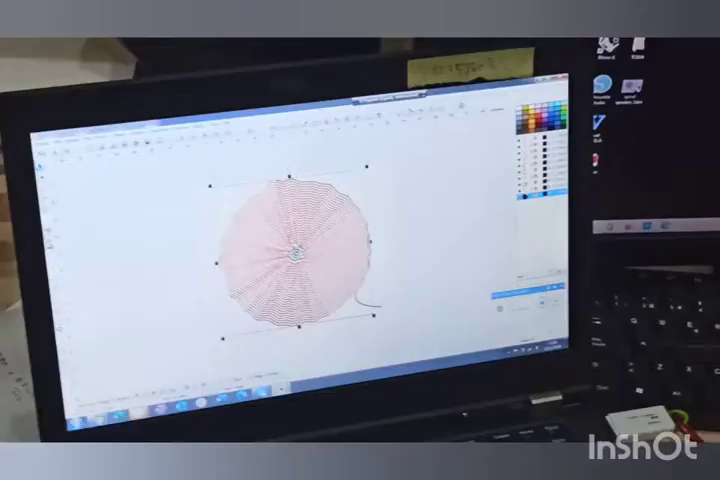
key("Escape")
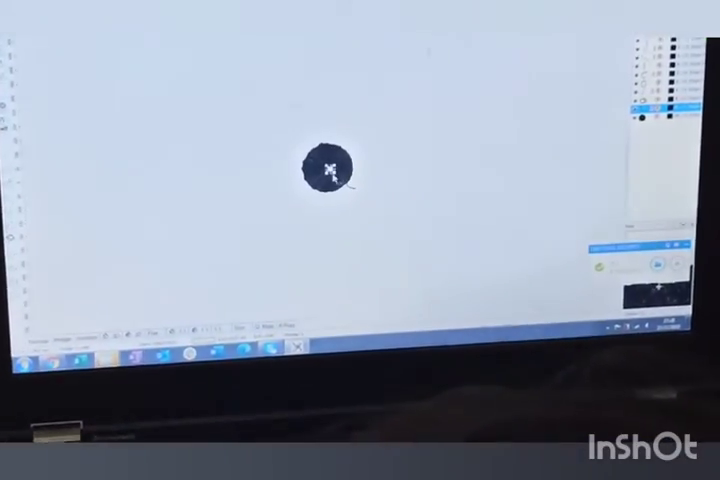
scroll(330, 155, "up", 3)
scroll(330, 160, "up", 3)
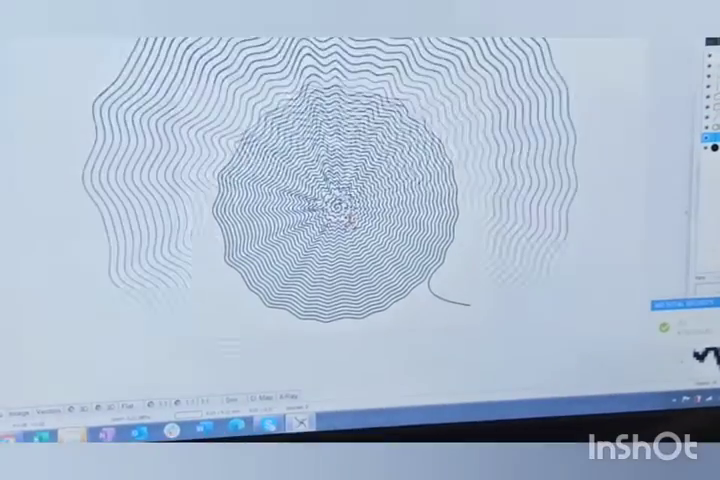
scroll(335, 190, "up", 3)
scroll(343, 215, "up", 2)
scroll(343, 215, "up", 3)
scroll(343, 215, "up", 2)
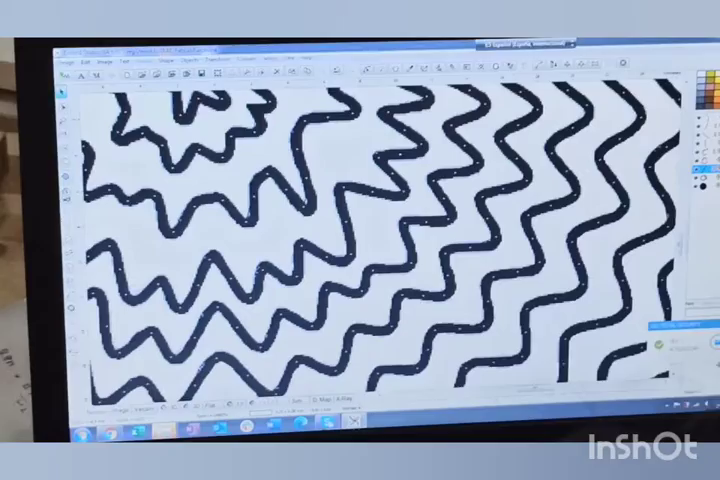
scroll(452, 135, "down", 3)
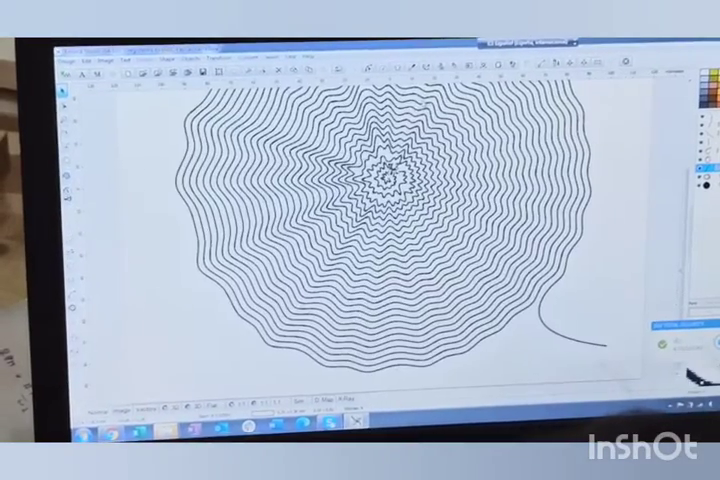
scroll(389, 170, "up", 3)
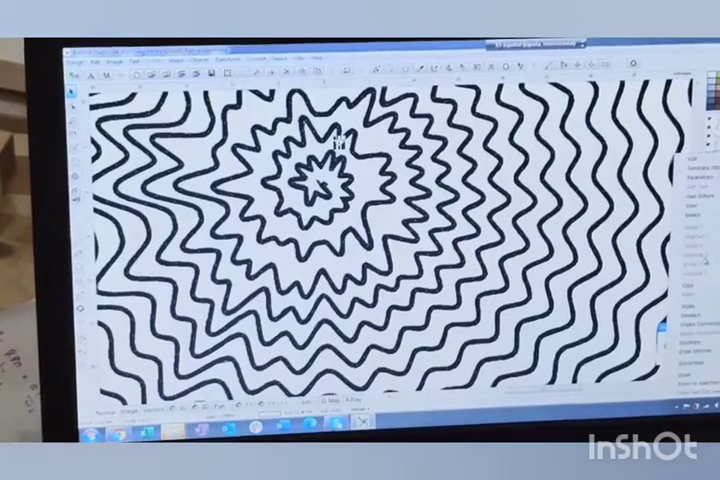
- Dismiss the Objects docker menus and select the innermost star line at the centre
left_click(342, 138)
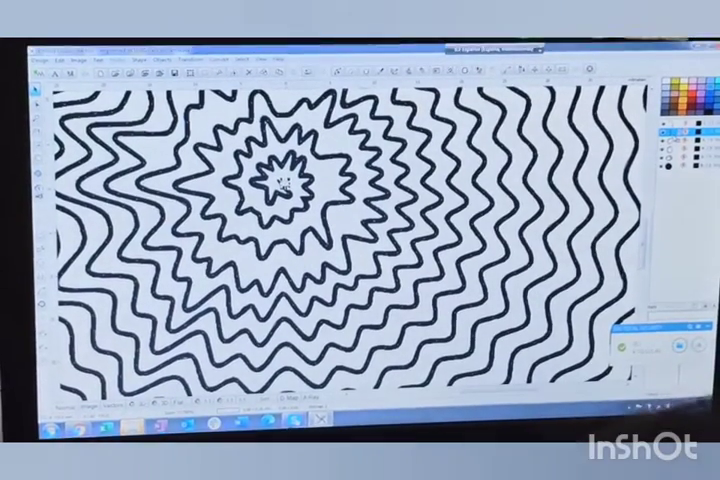
right_click(668, 135)
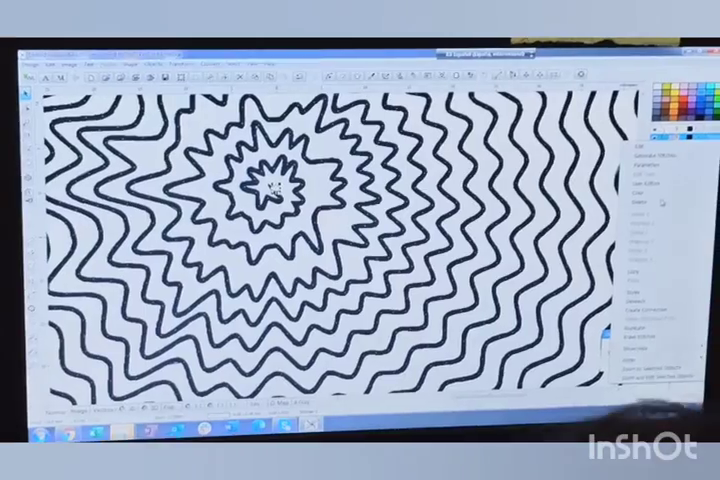
left_click(672, 195)
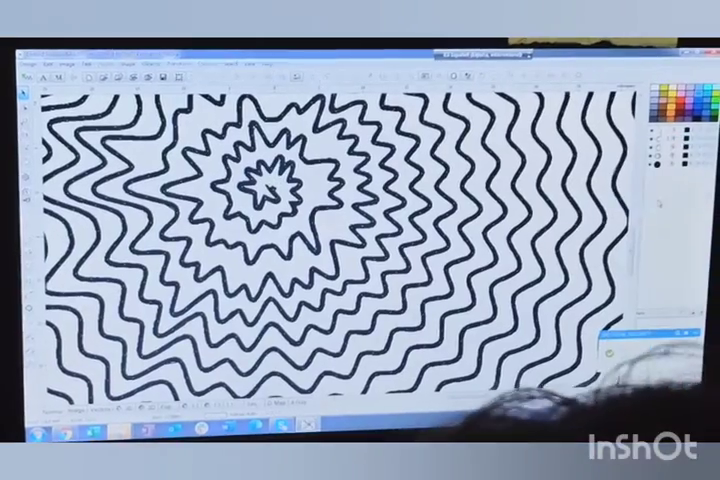
left_click(252, 186)
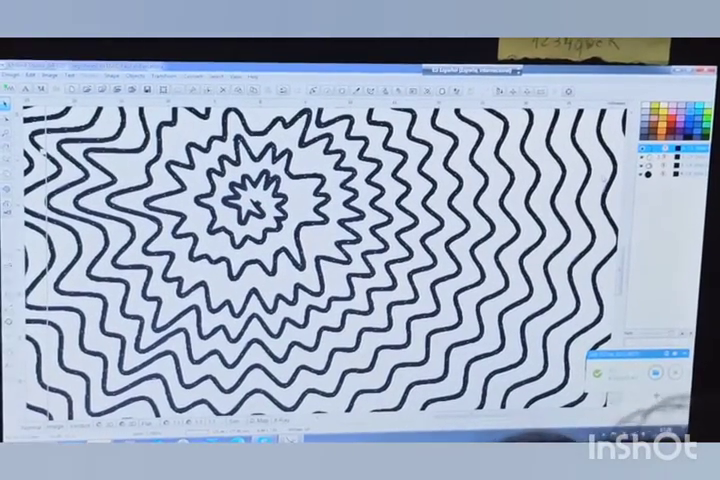
scroll(360, 210, "down", 2)
scroll(360, 210, "down", 2)
scroll(360, 210, "down", 2)
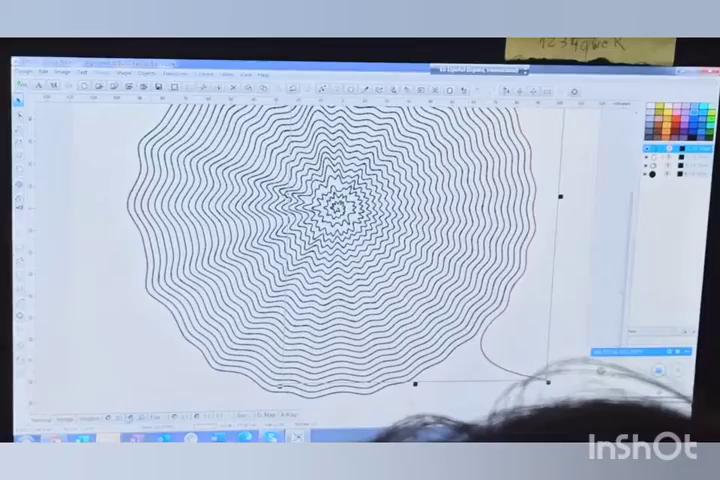
scroll(330, 270, "up", 5)
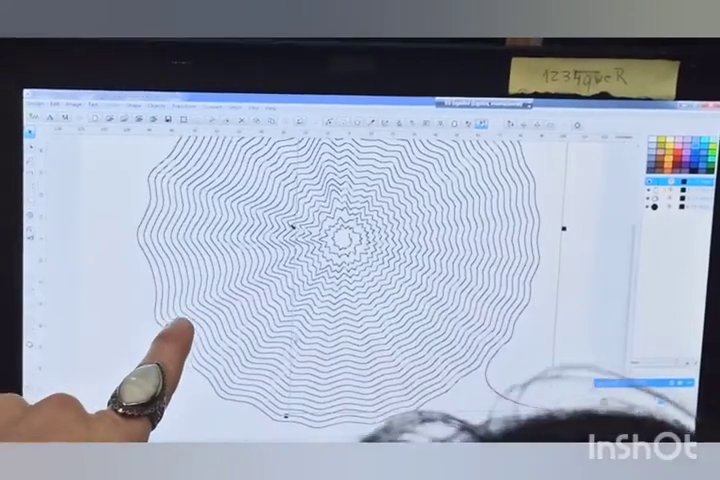
left_click(250, 108)
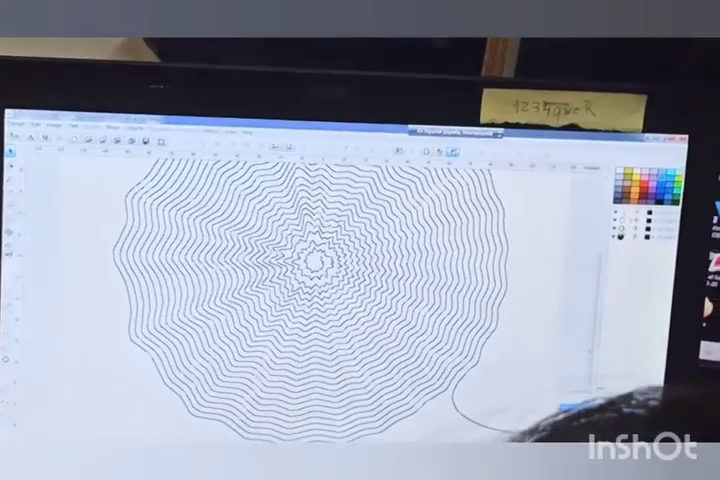
left_click(348, 272)
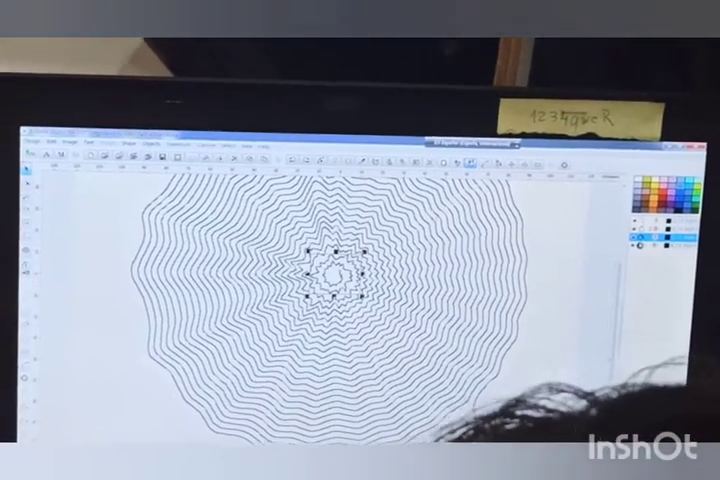
key("ctrl+a")
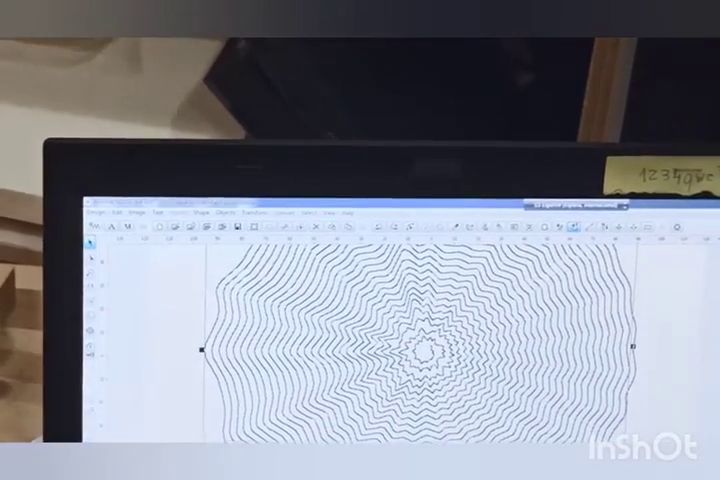
key("Tab")
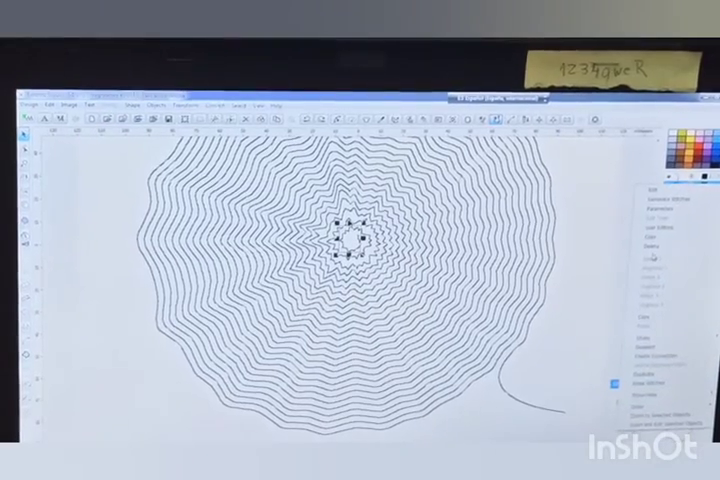
key("Escape")
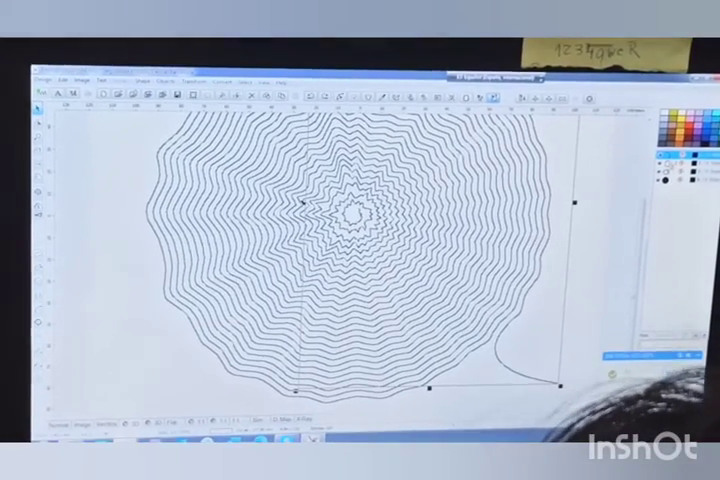
- Combine the central star shape with the wavy rings from the context menu
left_click(350, 205)
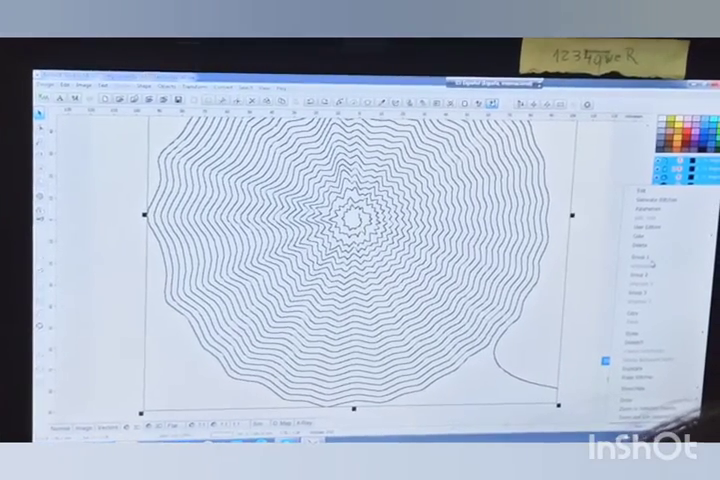
left_click(655, 262)
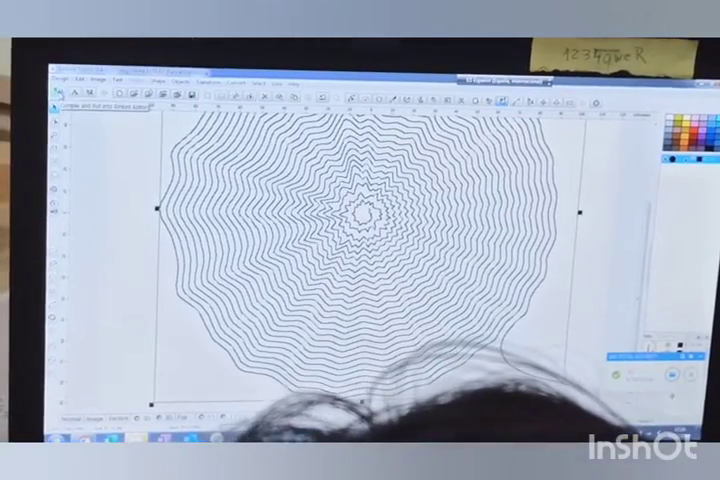
- Save the drawing under a new name and play it in Sew Simulator
key("ctrl+s")
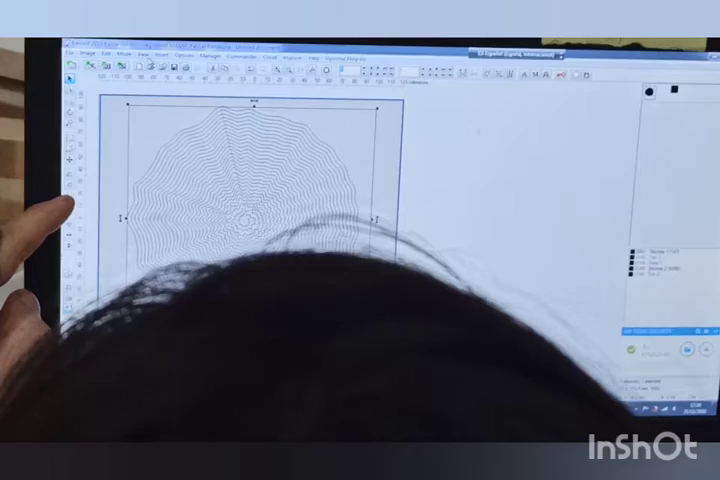
left_click(160, 227)
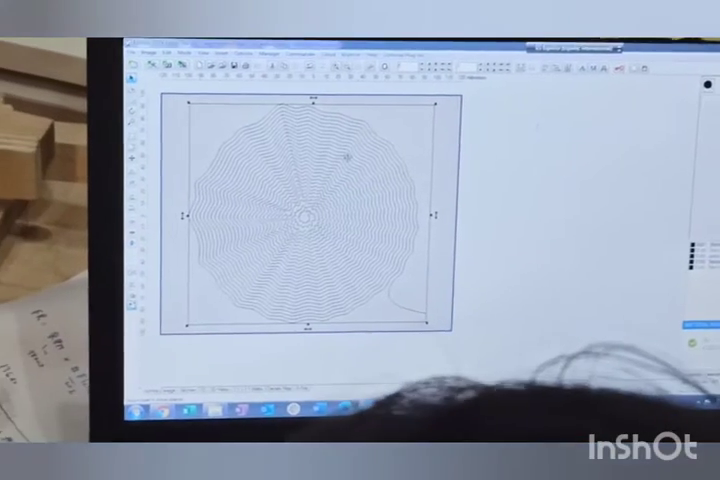
- Apply Split Sort > Separate to the design, then reselect the design and its pieces
right_click(305, 168)
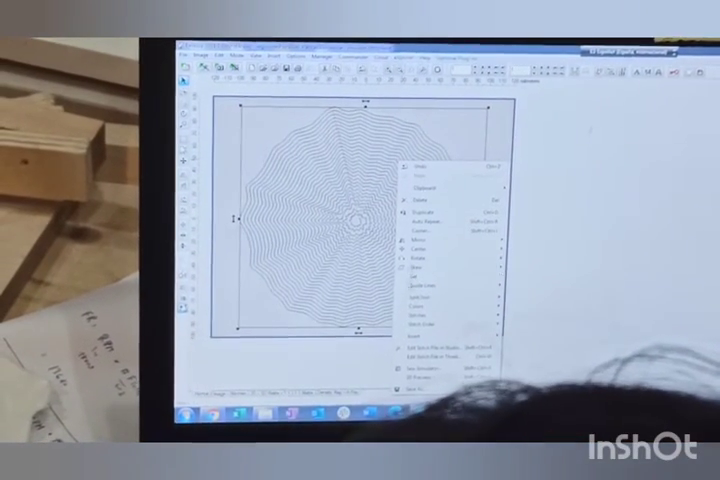
mouse_move(440, 298)
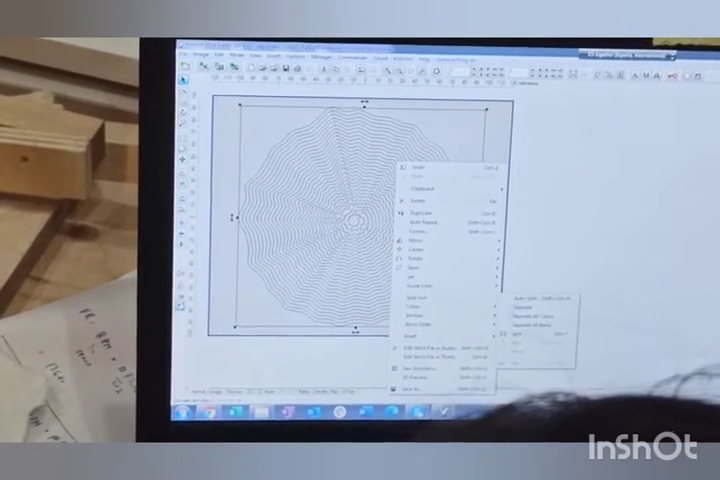
left_click(506, 336)
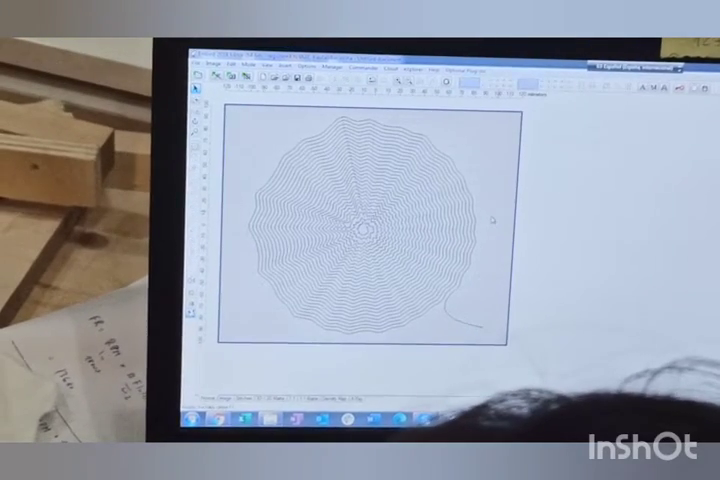
left_click(470, 220)
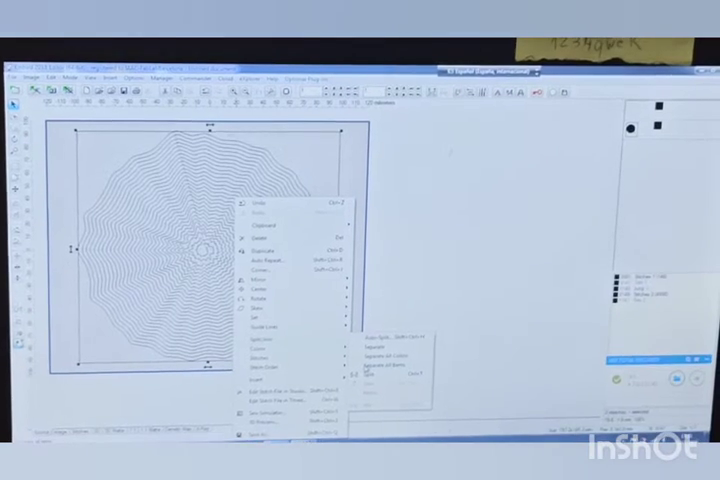
left_click(363, 366)
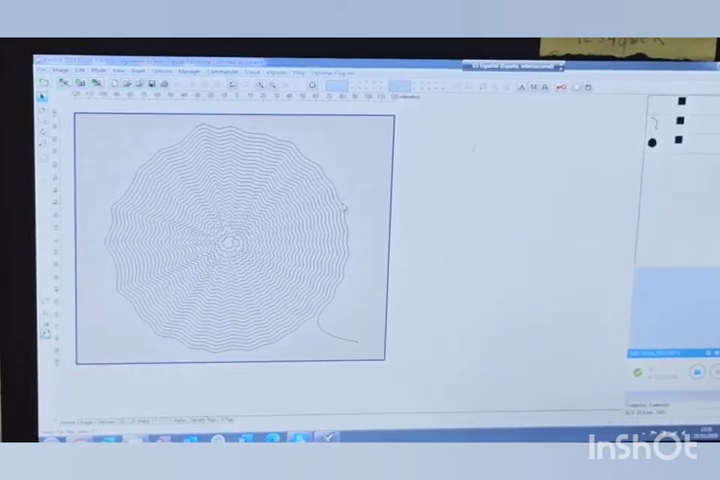
left_click(344, 207)
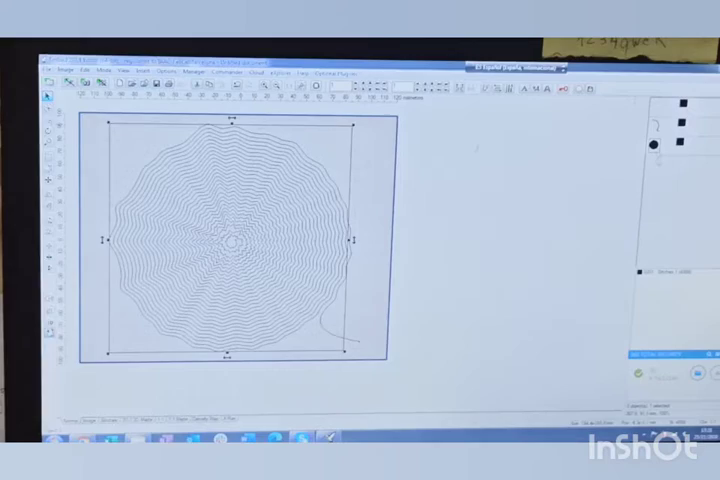
left_click(310, 192)
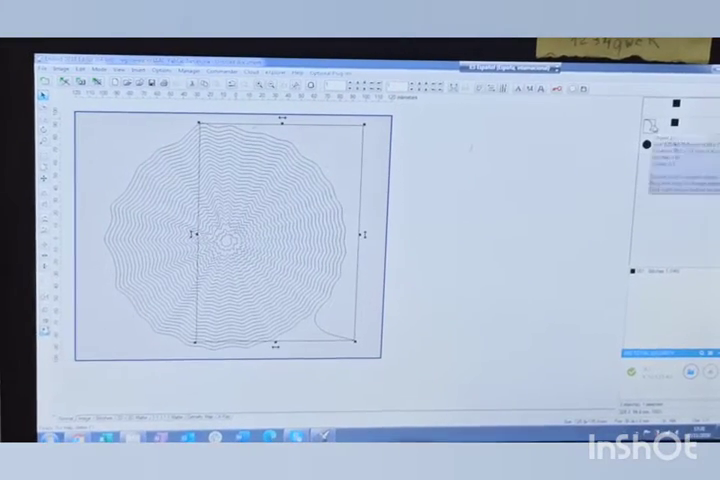
- Change the stitch order of the split spiral pieces so stitching starts from the centre
right_click(316, 187)
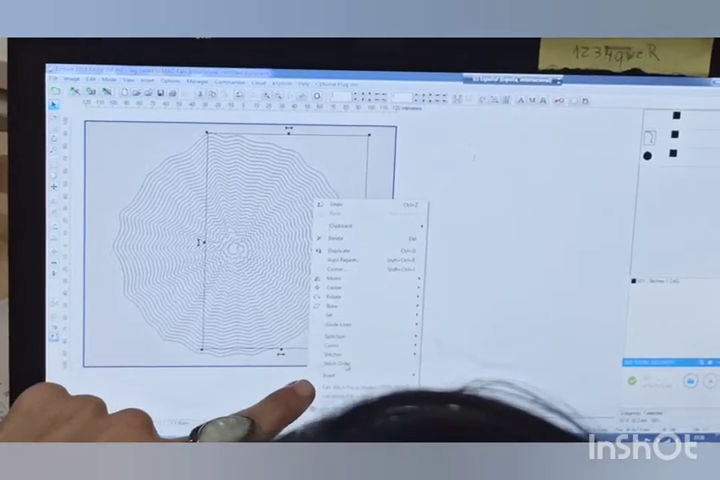
mouse_move(350, 352)
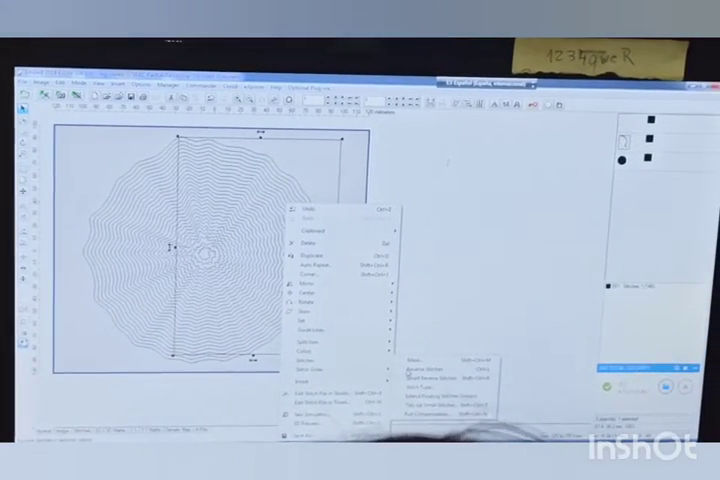
left_click(429, 371)
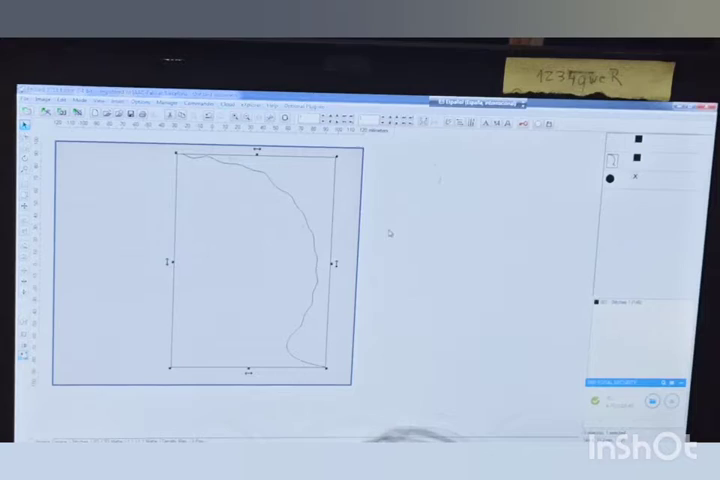
left_click(352, 232)
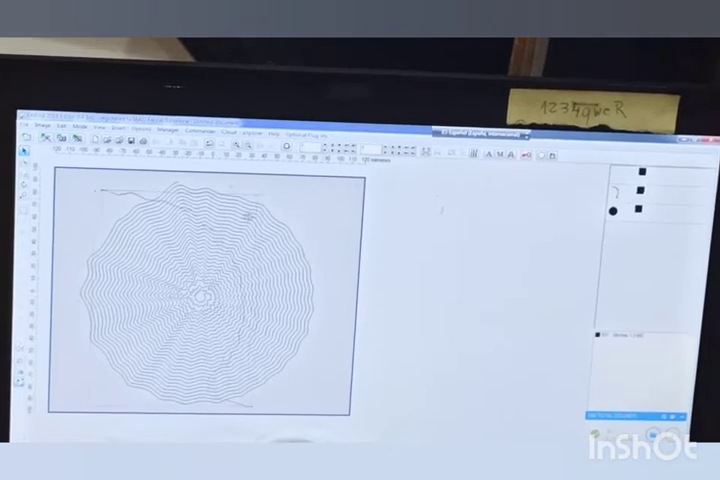
- Select the whole spiral and join its pieces into one connected stitch run
left_click(248, 214)
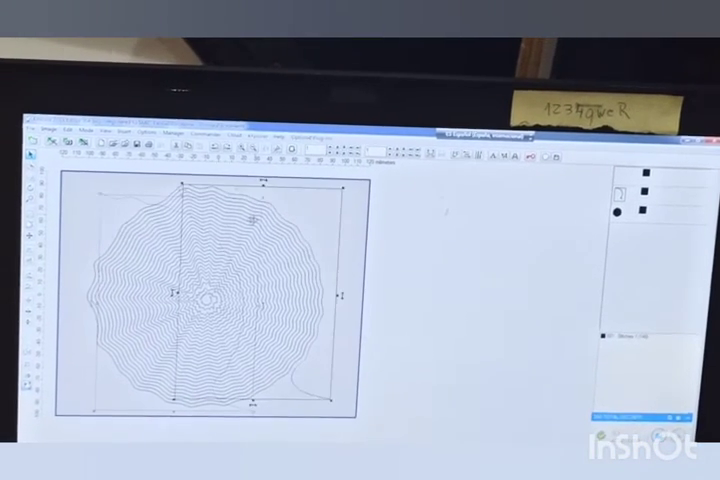
left_click(157, 246)
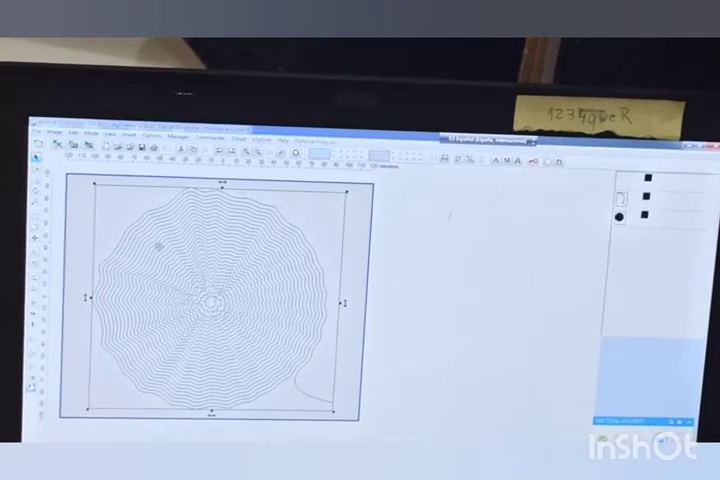
right_click(158, 248)
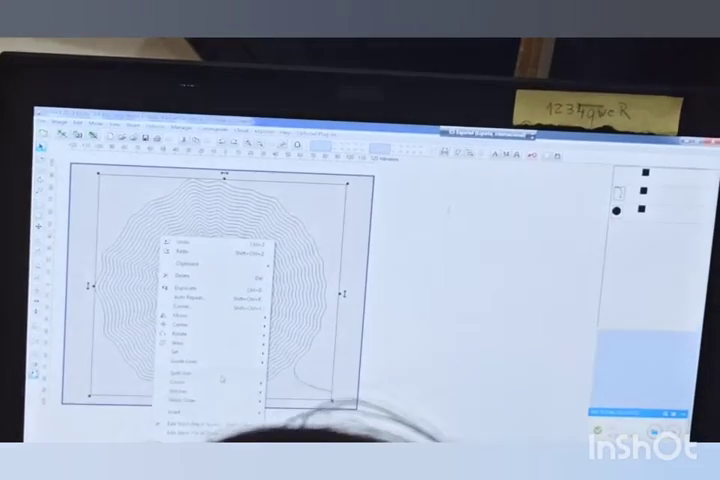
mouse_move(200, 399)
left_click(285, 436)
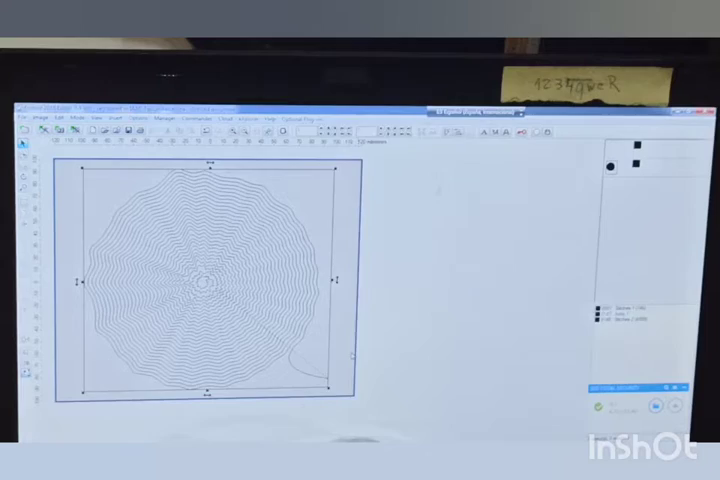
- Deselect the spiral design on the Embird canvas before saving
left_click(352, 355)
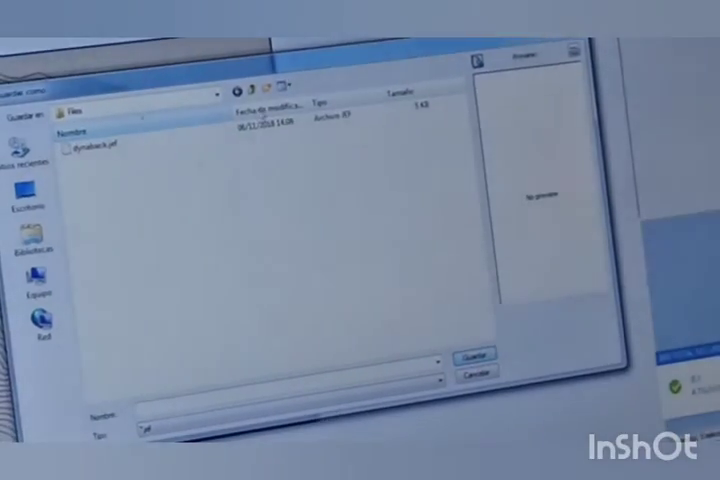
- Save the design as spiralspeaker5.jef in the EMB folder and acknowledge the info message
left_click(218, 109)
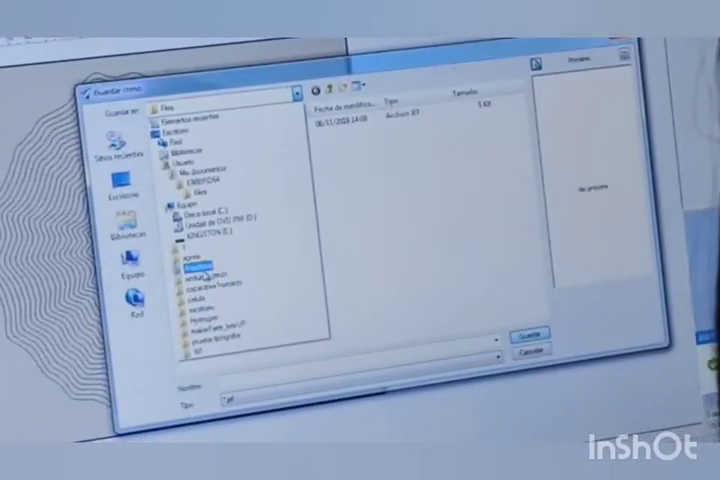
left_click(200, 267)
double_click(168, 133)
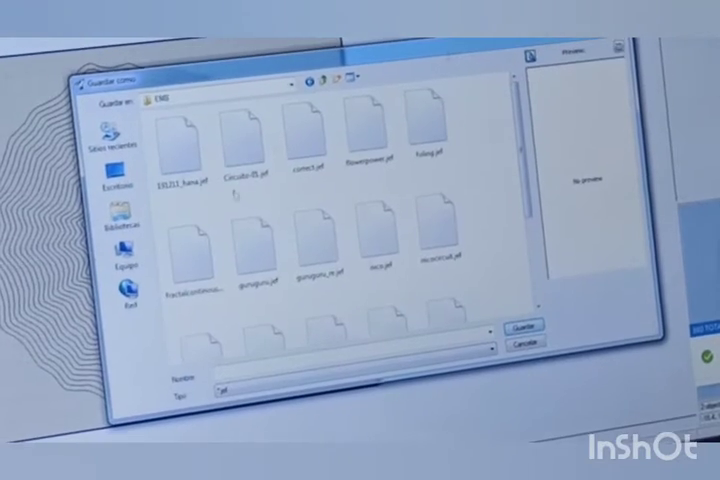
left_click(238, 380)
type("spi")
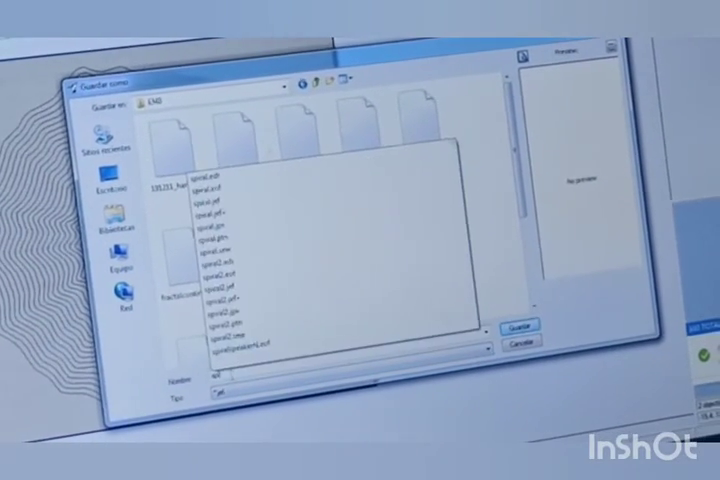
type("ral_")
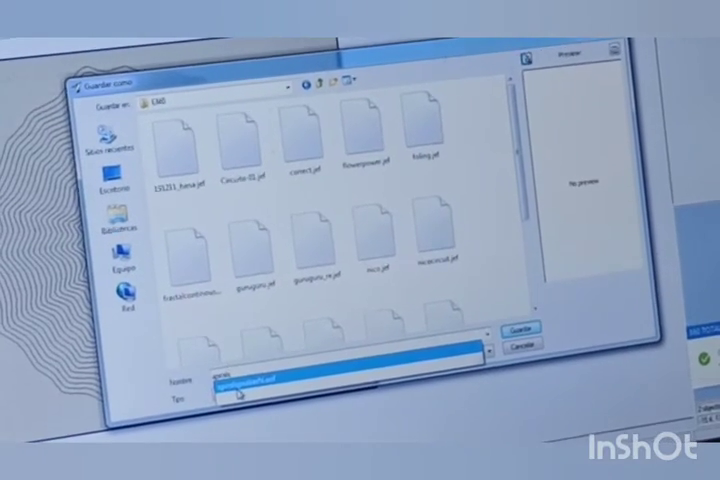
left_click(241, 385)
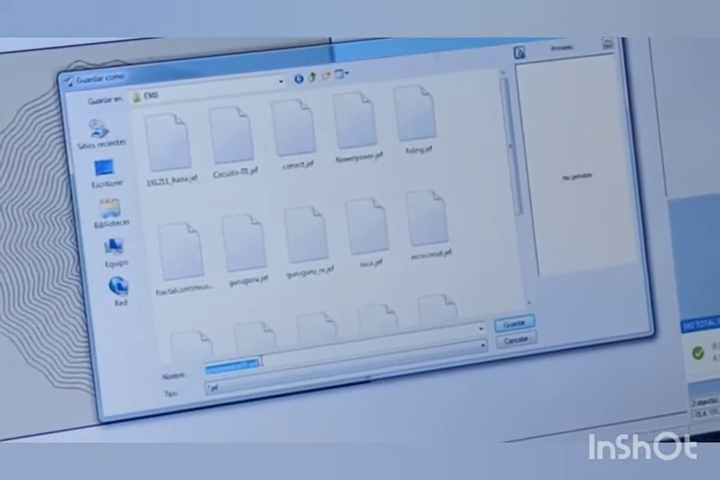
type("spiralspeaker5")
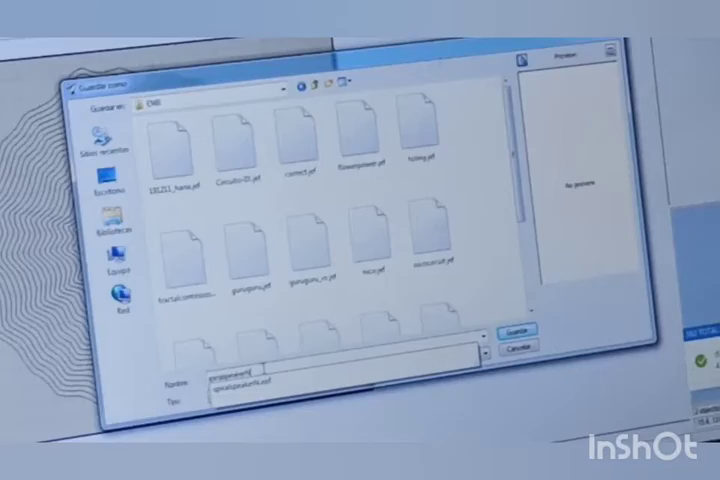
key("Return")
left_click(480, 323)
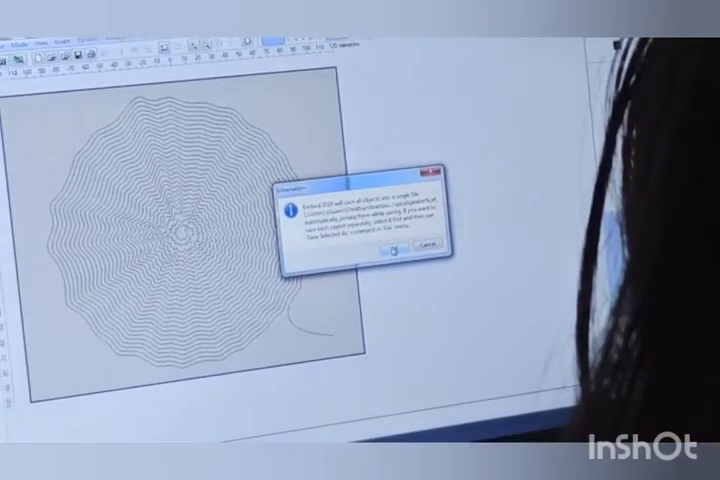
left_click(394, 256)
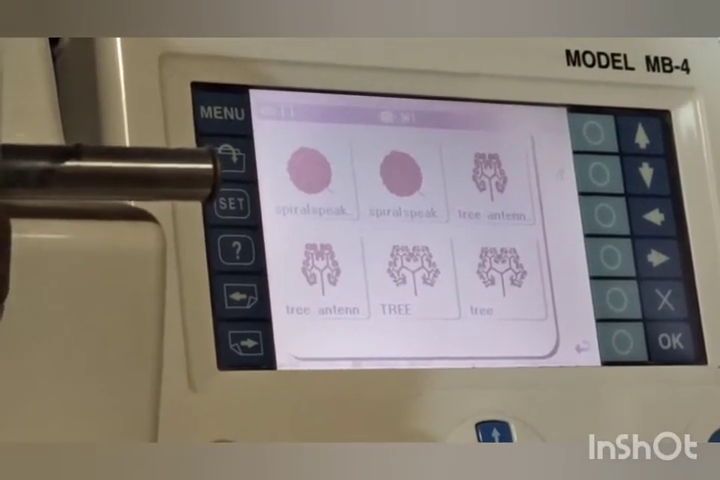
- Open the spiral speaker design (1 colour, 9 minutes, 5166 stitches) on the MB-4 panel
left_click(405, 172)
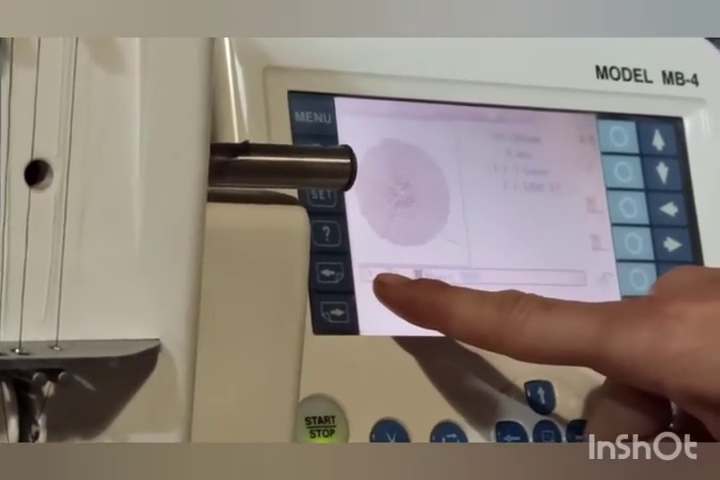
- Assign the design's single colour to a needle threaded with Negro 1000
left_click(385, 278)
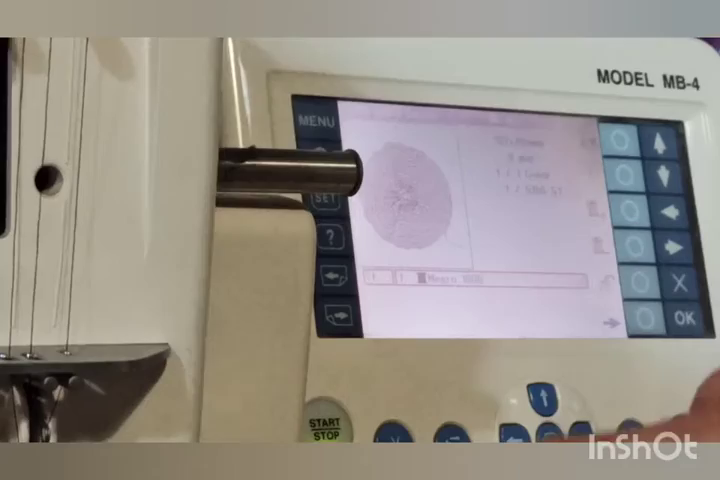